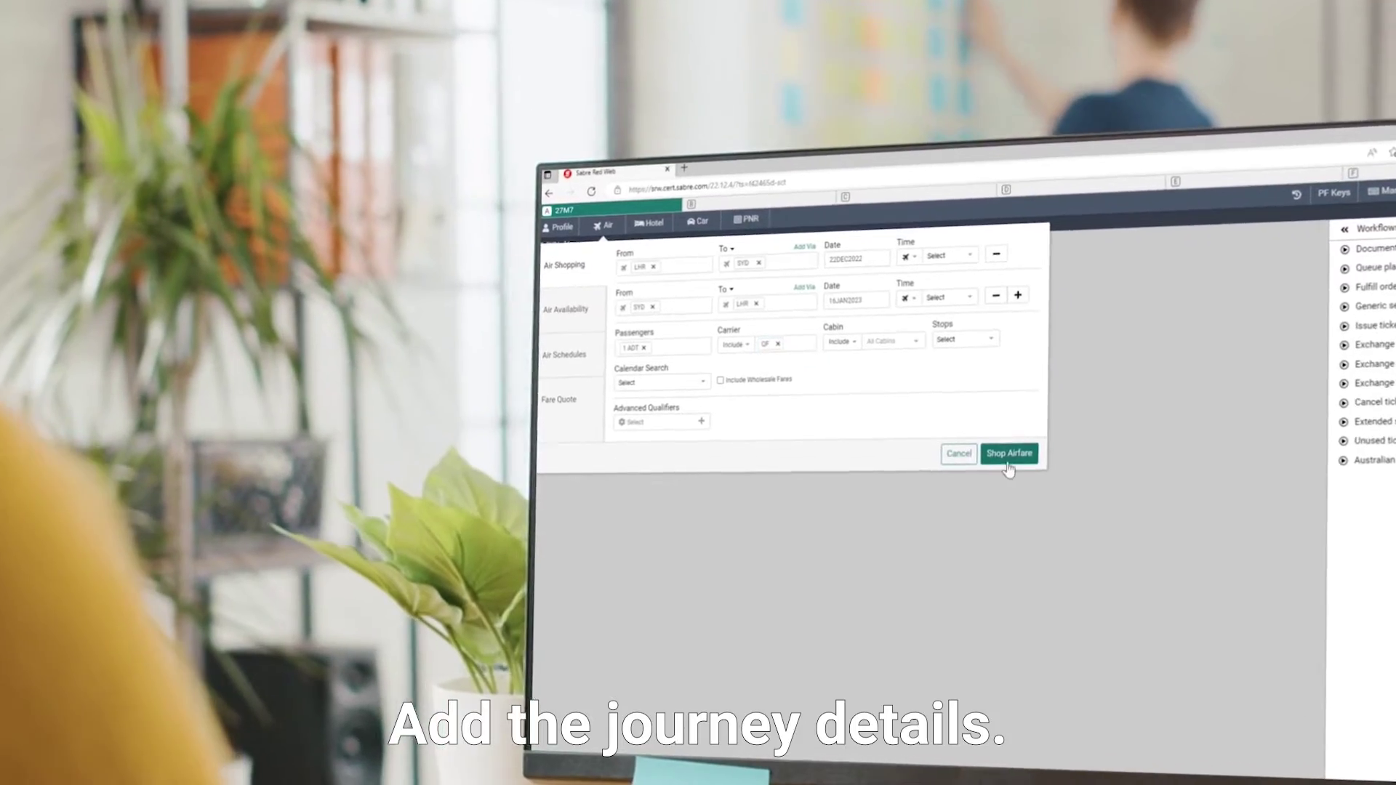
Run the London–Sydney airfare search to list offers from multiple sources, including NDC.
left_click(1009, 454)
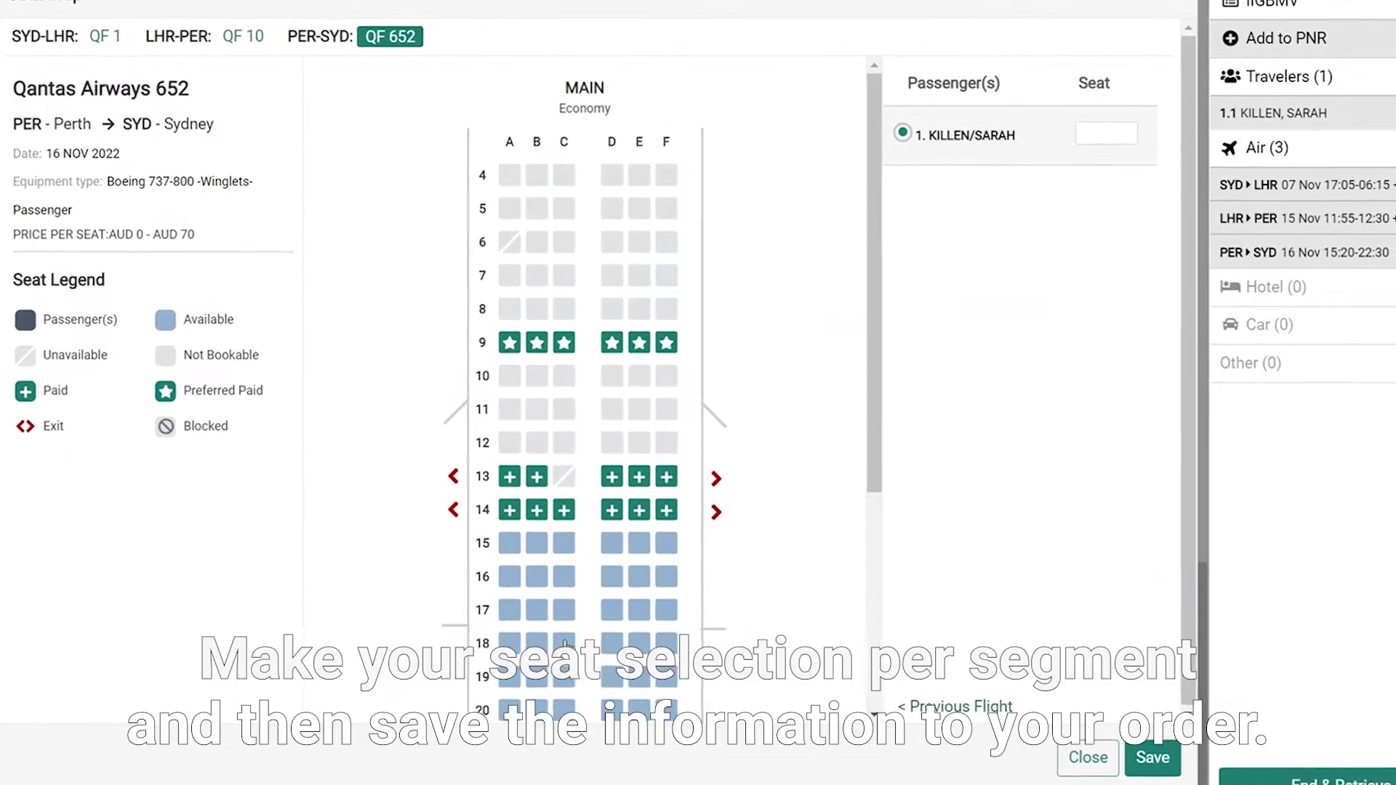
Assign an available seat on the Sydney–London Qantas flight and save it.
left_click(570, 643)
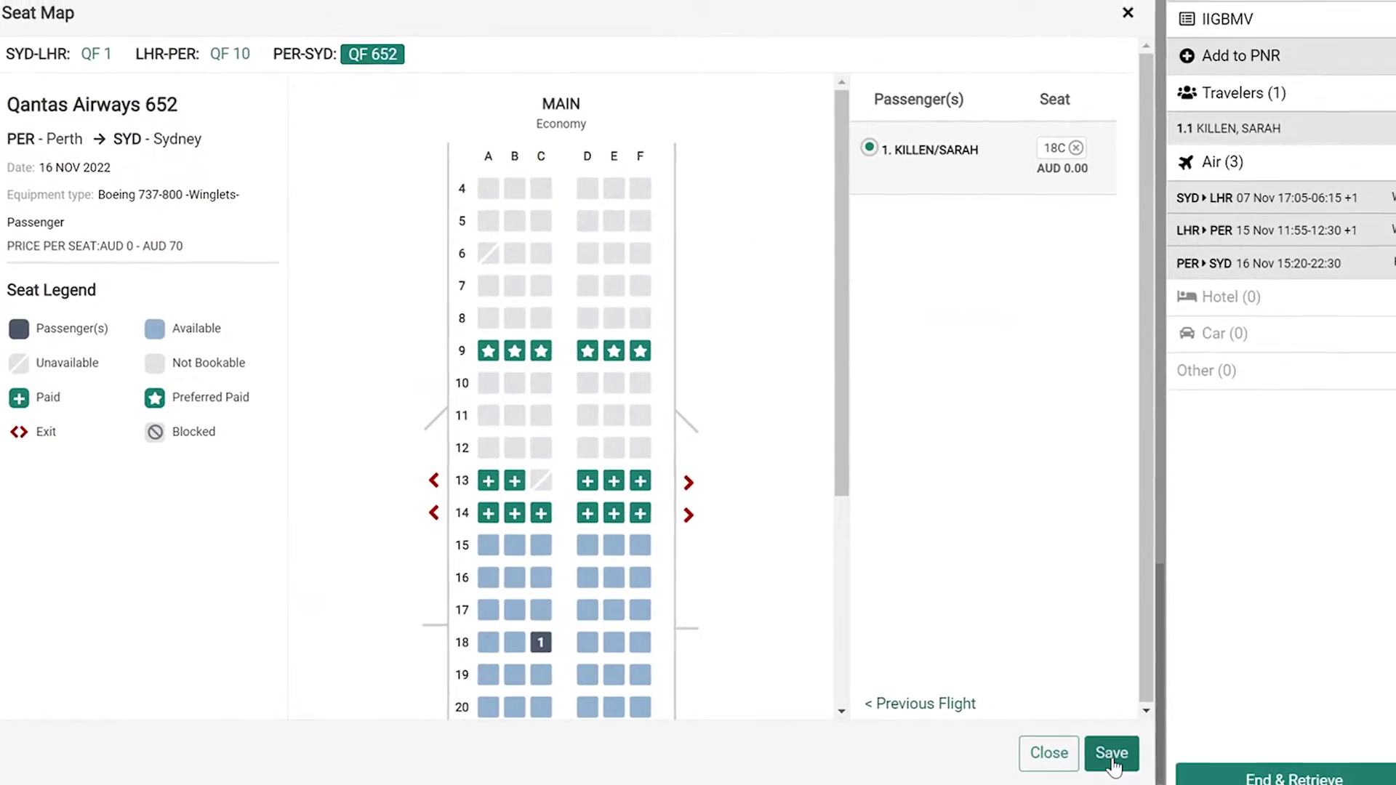
left_click(1121, 753)
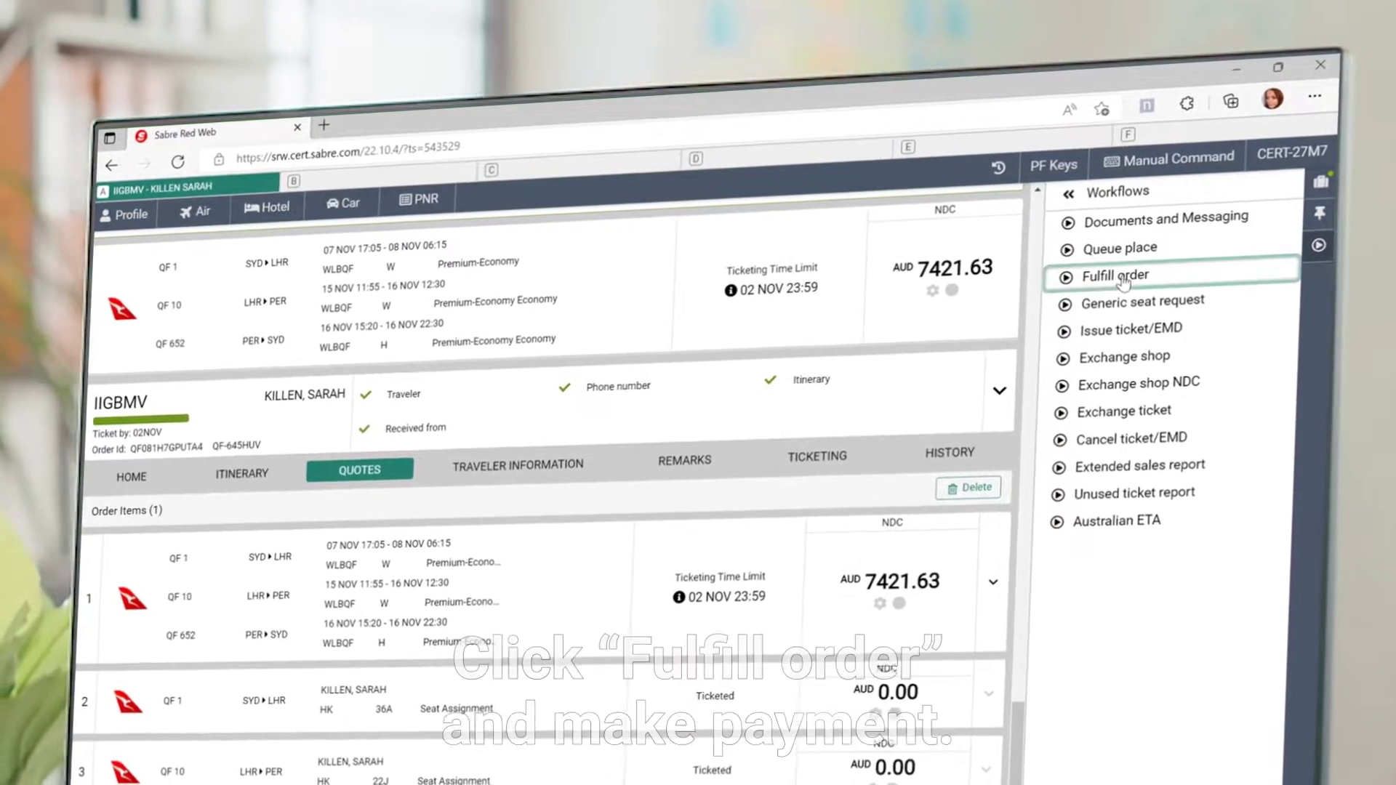
left_click(1111, 277)
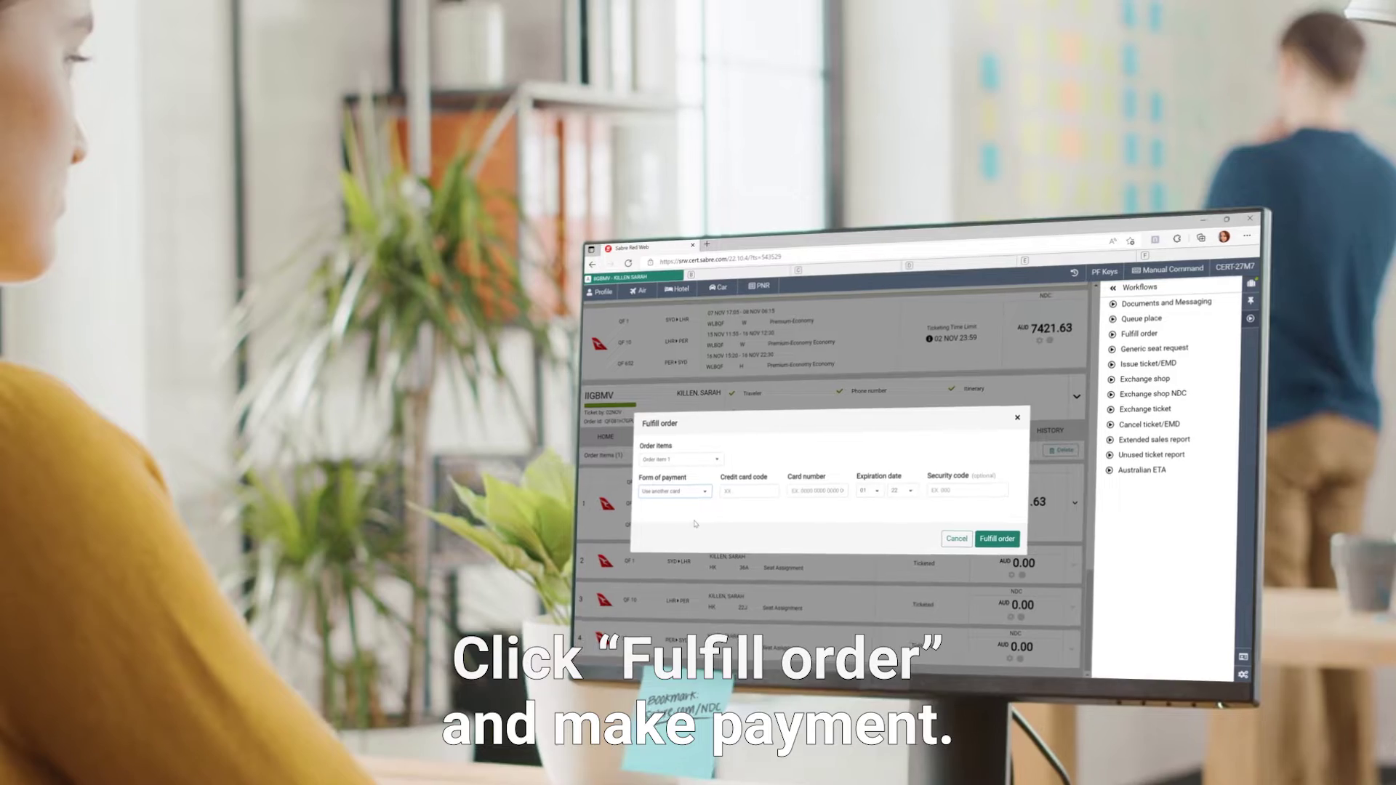
Choose Cash as the form of payment for fulfilling the Qantas order.
left_click(706, 532)
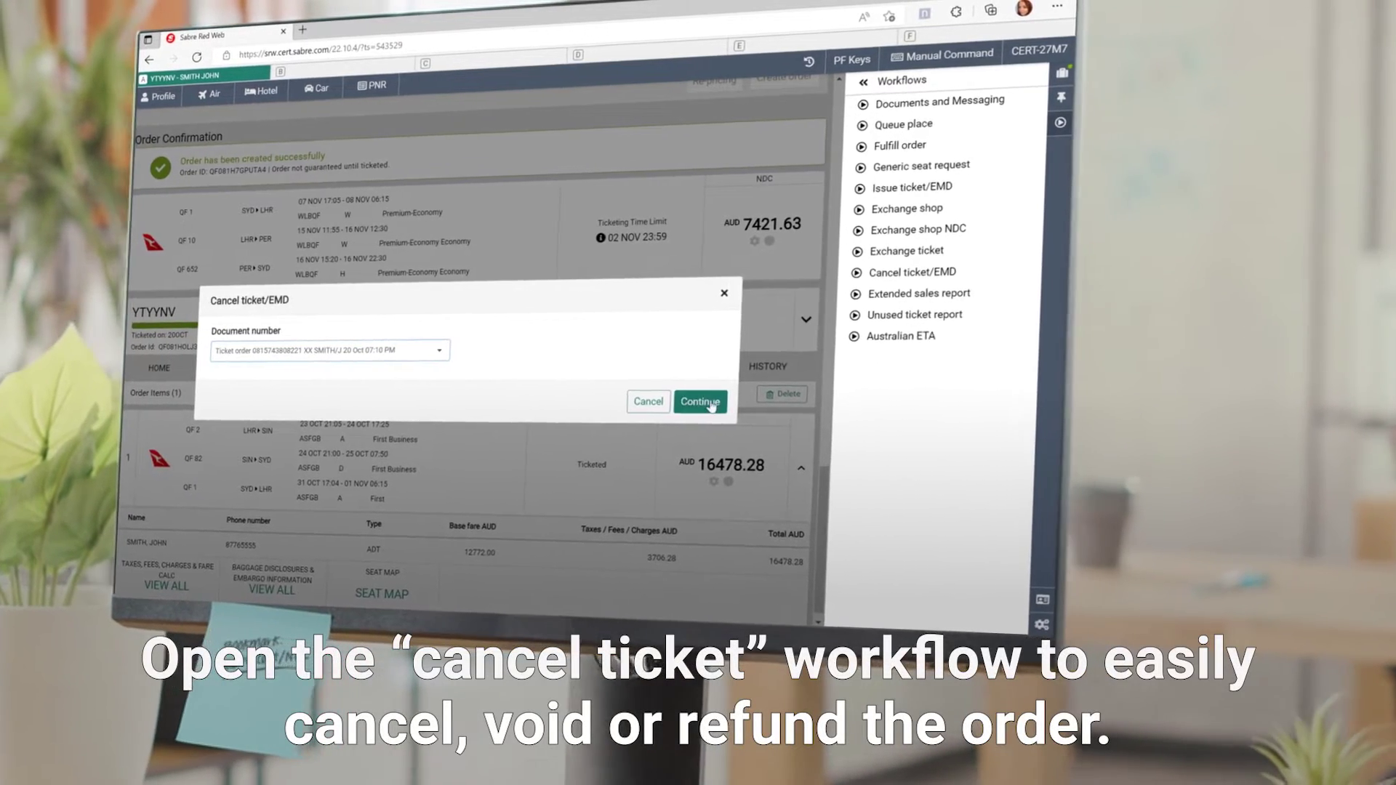
Continue cancelling the selected ticket to show its refund breakdown with the AUD 360 penalty.
left_click(720, 403)
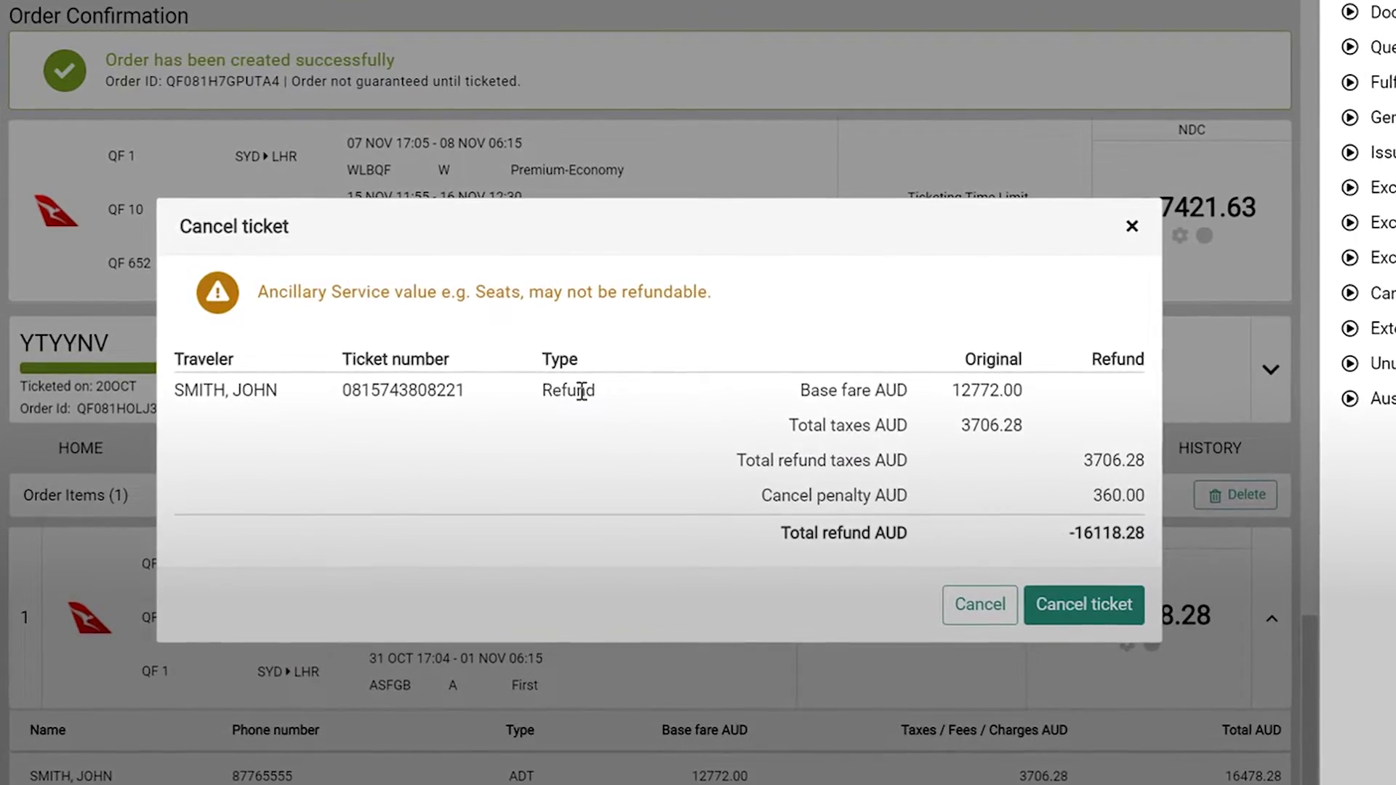